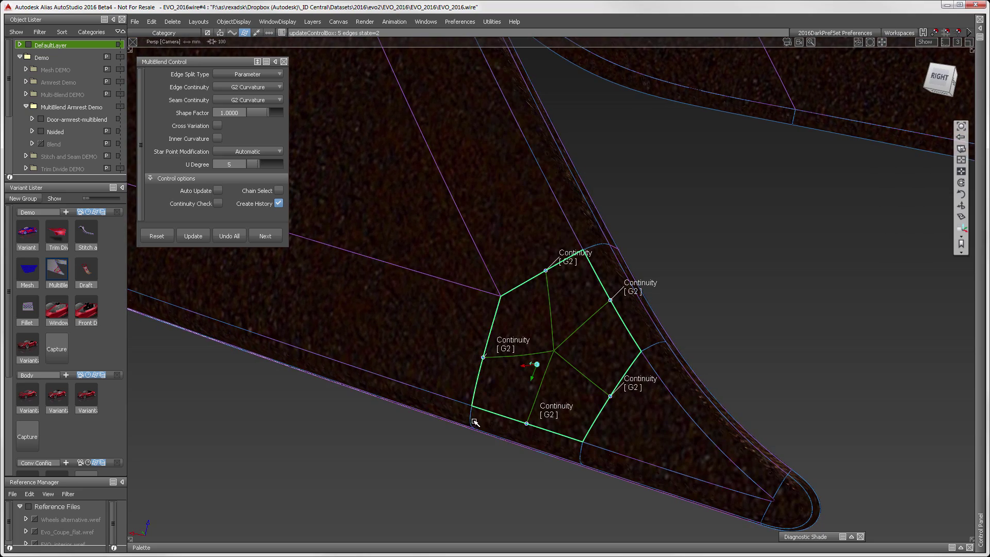
# Orbit to view the car's corner from below and pull back until the whole red patch shows
pyautogui.moveTo(470, 416)
pyautogui.keyDown('alt'); pyautogui.keyDown('shift'); pyautogui.mouseDown()
pyautogui.moveTo(471, 351)
pyautogui.moveTo(407, 347)
pyautogui.moveTo(380, 371)
pyautogui.moveTo(387, 387)
pyautogui.moveTo(473, 404)
pyautogui.mouseUp(); pyautogui.keyUp('shift'); pyautogui.keyUp('alt')
pyautogui.keyDown('alt'); pyautogui.keyDown('shift'); pyautogui.moveTo(473, 404); pyautogui.dragTo(465, 433, button='right'); pyautogui.keyUp('shift'); pyautogui.keyUp('alt')
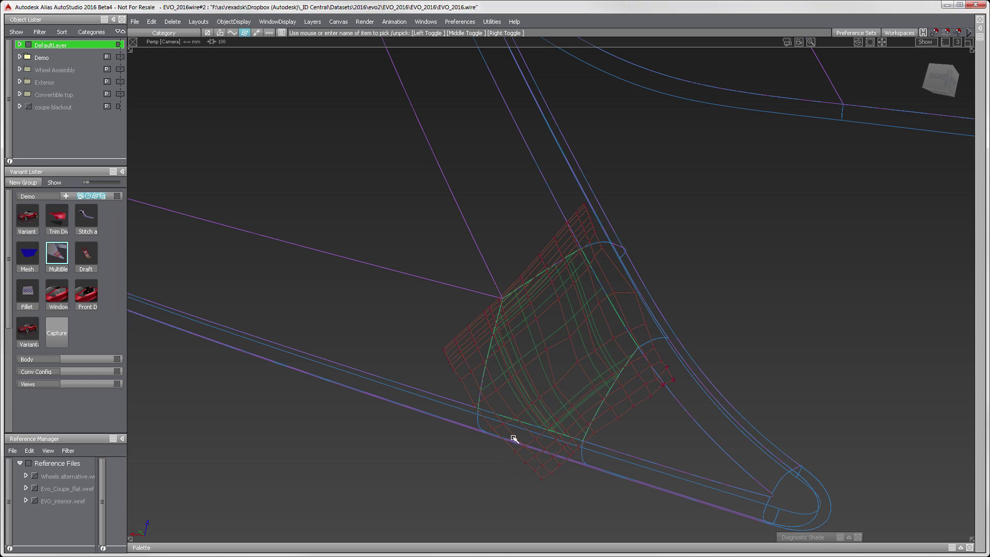
# Make the red corner patch invisible with Obj Invisible, leaving the five-sided gap open
pyautogui.click(540, 379)
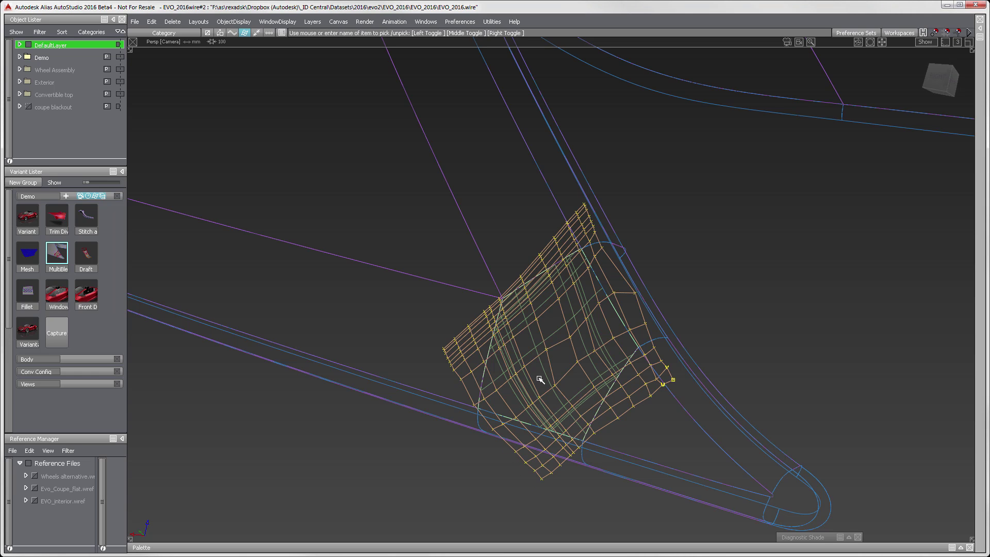
pyautogui.keyDown('ctrl'); pyautogui.keyDown('shift'); pyautogui.rightClick(540, 379); pyautogui.keyUp('shift'); pyautogui.keyUp('ctrl')
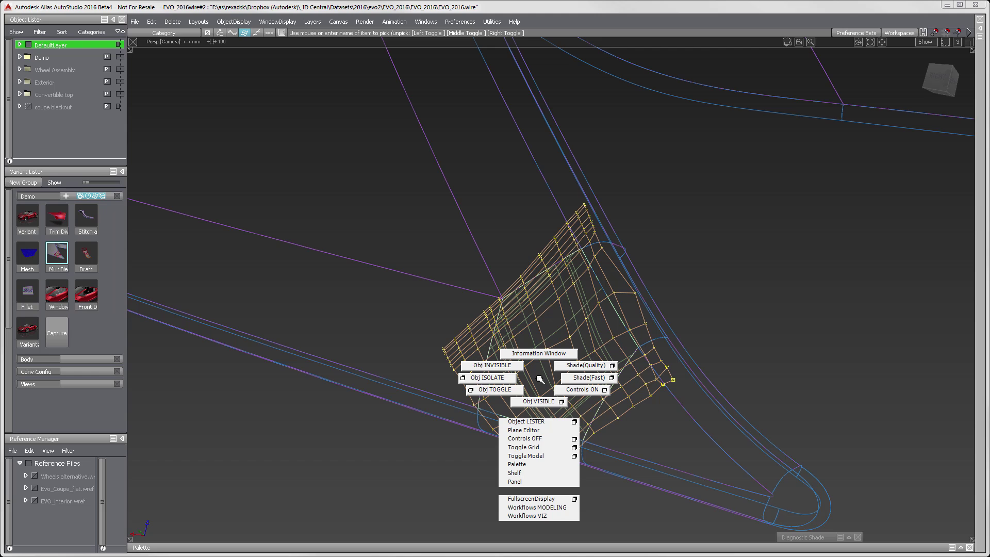
pyautogui.keyDown('ctrl'); pyautogui.keyDown('shift'); pyautogui.moveTo(540, 379); pyautogui.dragTo(518, 370, button='right'); pyautogui.keyUp('shift'); pyautogui.keyUp('ctrl')
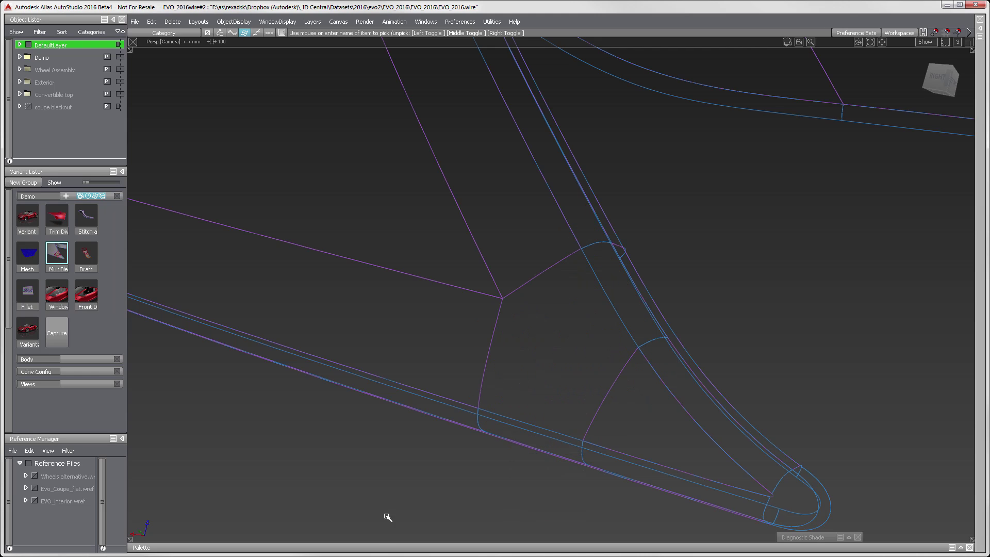
# Open the Multi Blend option box from Surfaces > Boundary Surfaces in the Palette
pyautogui.click(380, 546)
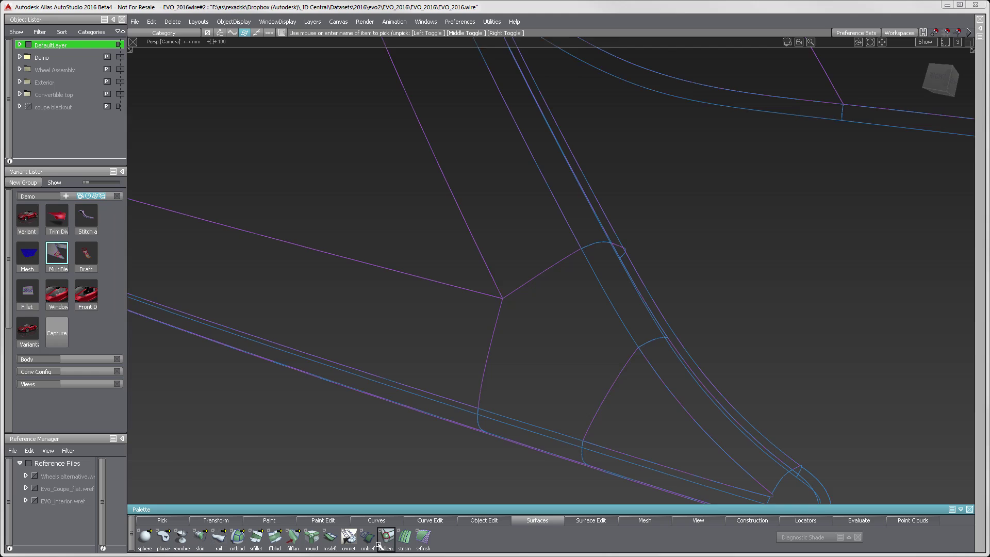
pyautogui.click(529, 520)
pyautogui.moveTo(546, 384)
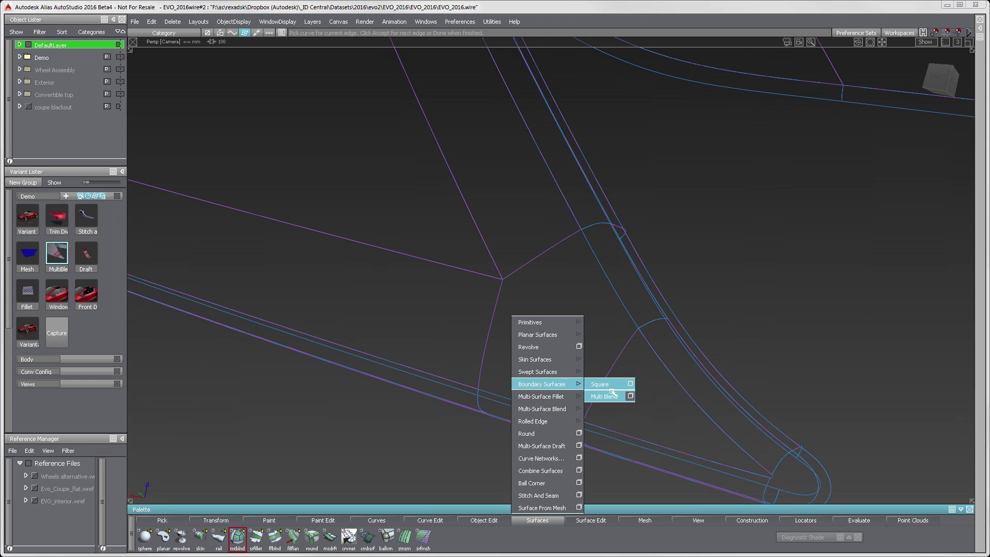
pyautogui.click(630, 397)
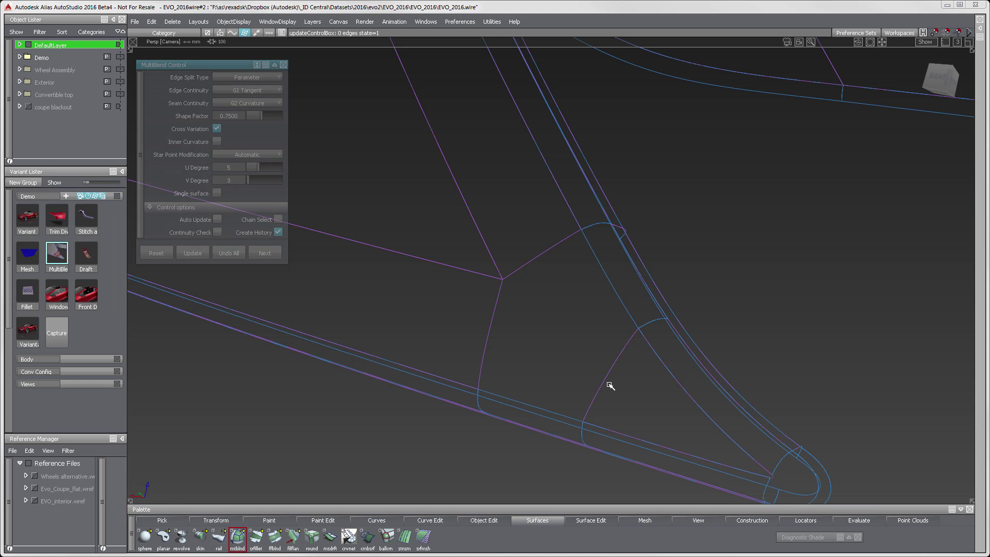
# Pick the five boundary curves around the corner gap, top through left
pyautogui.click(554, 251)
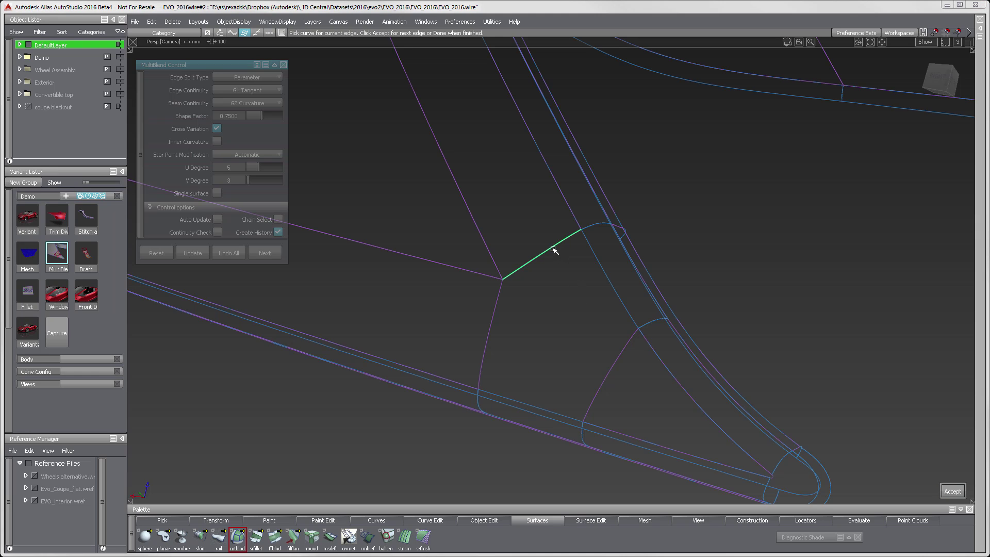
pyautogui.click(610, 281)
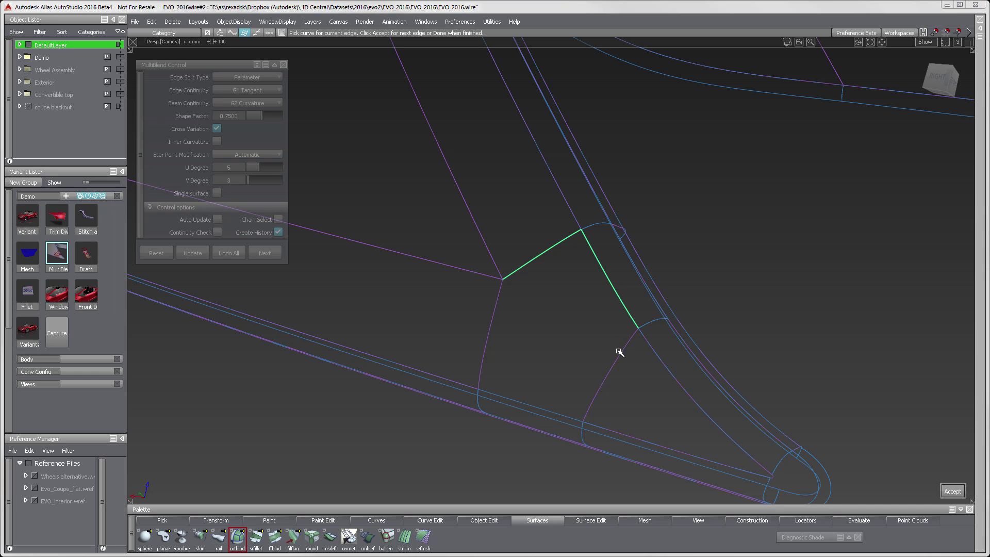
pyautogui.click(618, 358)
pyautogui.click(559, 413)
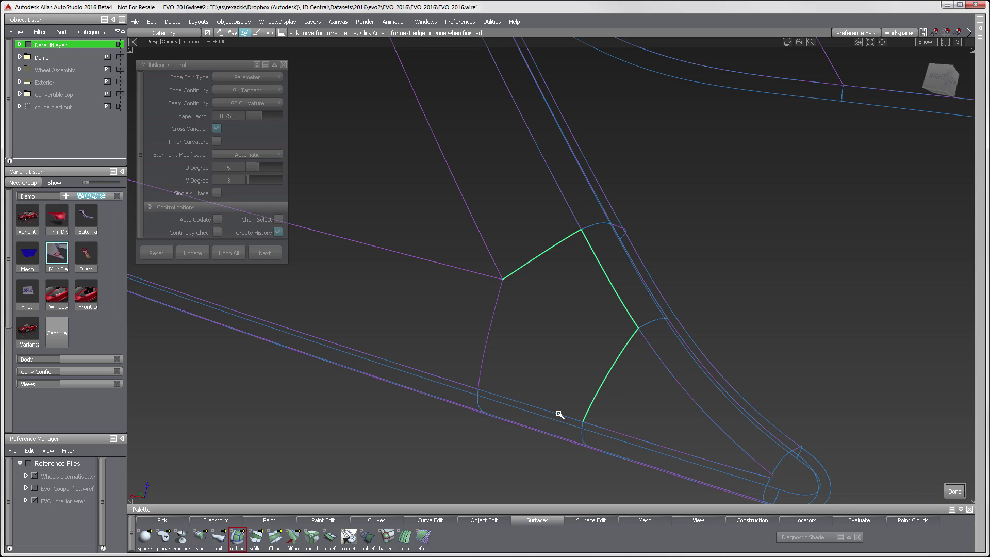
pyautogui.click(491, 332)
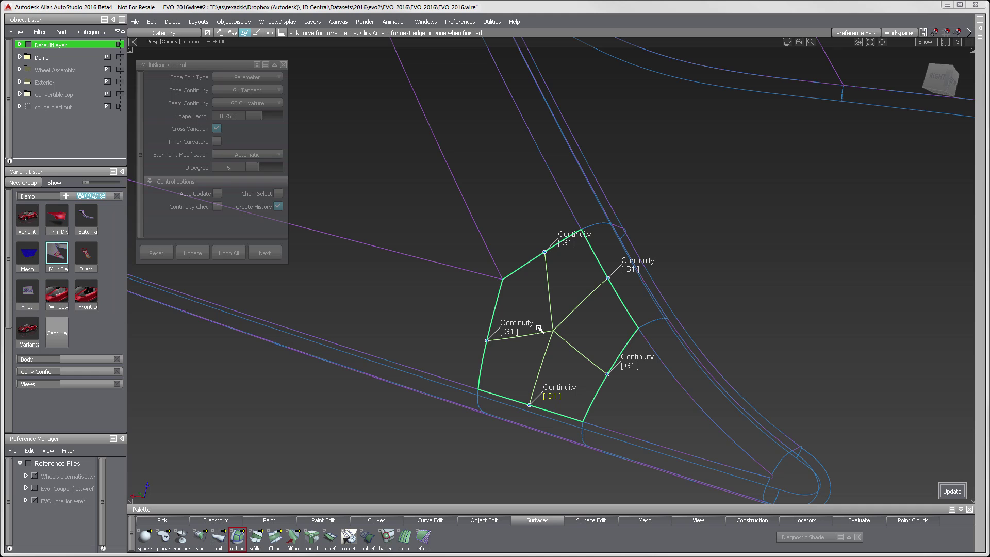
# Build the blend and apply zebra stripe diagnostic shading, collapsing the shader and palette windows
pyautogui.click(545, 272)
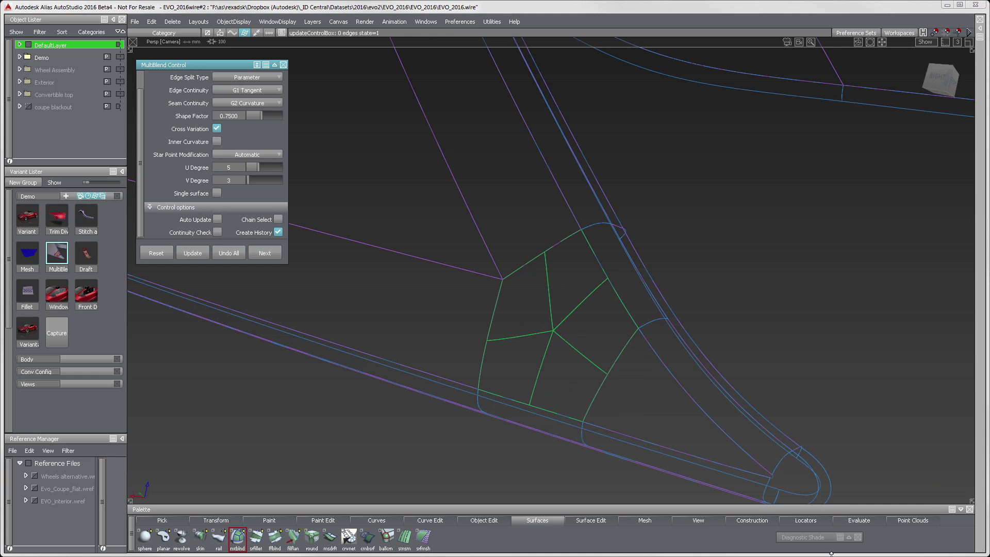
pyautogui.click(828, 537)
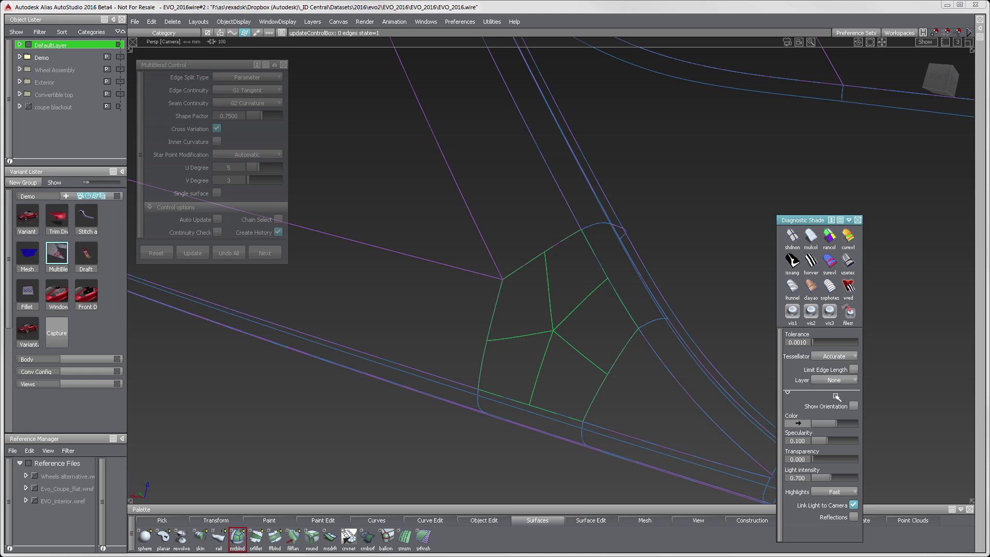
pyautogui.click(846, 290)
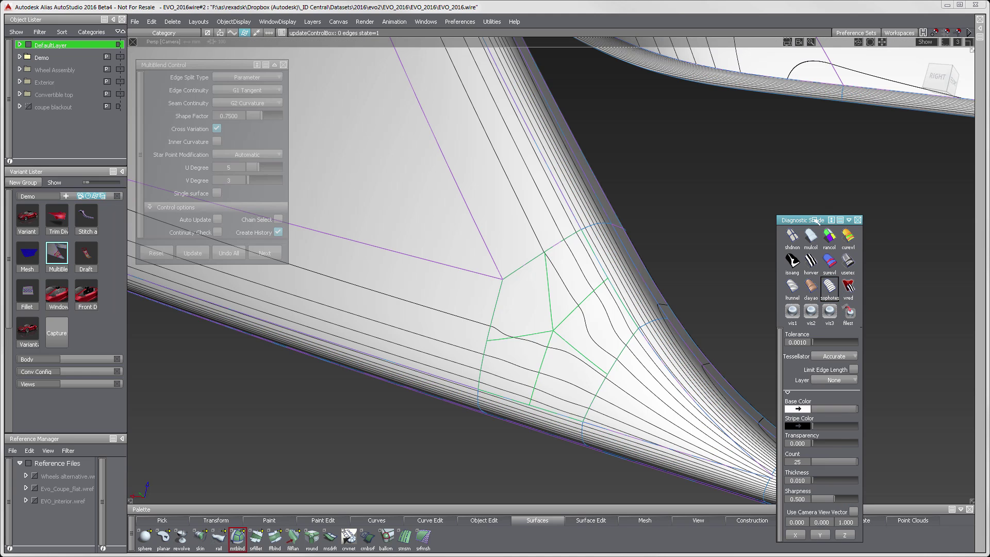
pyautogui.doubleClick(817, 221)
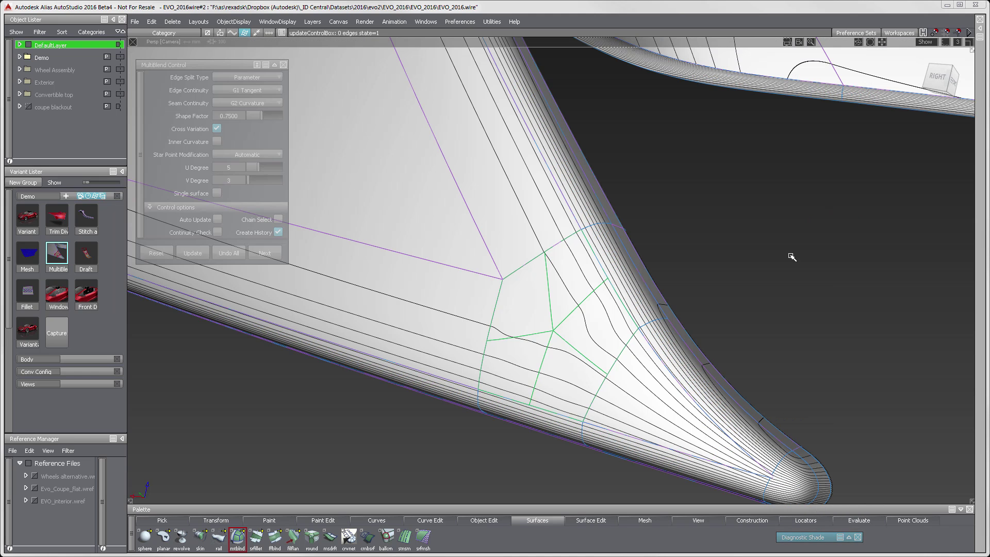
pyautogui.doubleClick(584, 509)
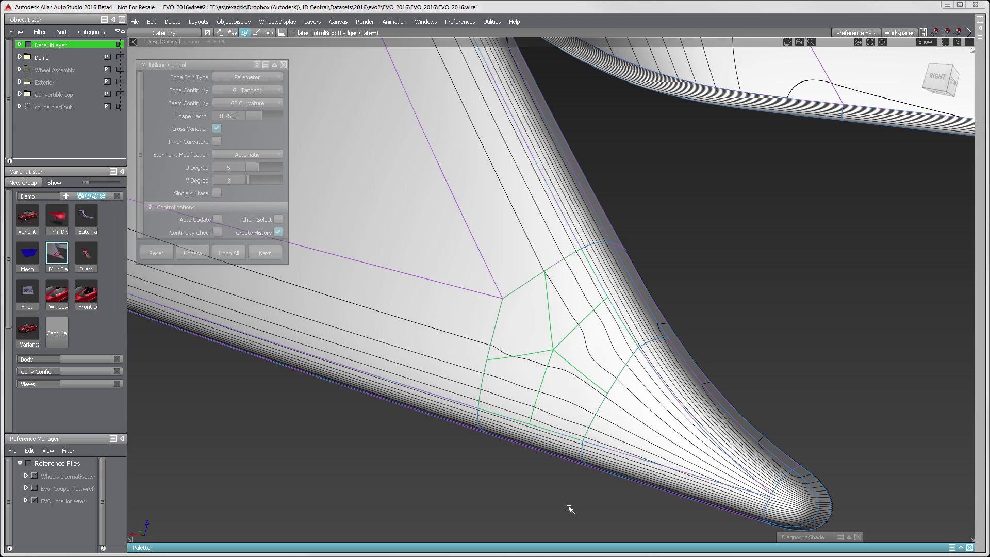
# Orbit and zoom in close on the blend's star point
pyautogui.keyDown('alt'); pyautogui.keyDown('shift'); pyautogui.moveTo(548, 345); pyautogui.dragTo(524, 321); pyautogui.keyUp('shift'); pyautogui.keyUp('alt')
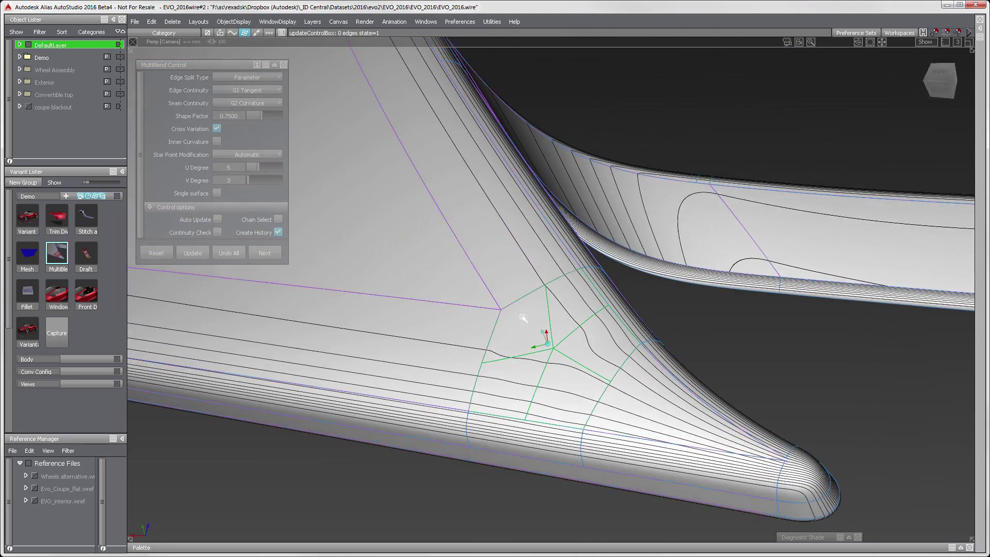
pyautogui.keyDown('alt'); pyautogui.keyDown('shift'); pyautogui.moveTo(524, 320); pyautogui.dragTo(524, 304, button='right'); pyautogui.keyUp('shift'); pyautogui.keyUp('alt')
pyautogui.moveTo(515, 309)
pyautogui.keyDown('alt'); pyautogui.keyDown('shift'); pyautogui.mouseDown()
pyautogui.moveTo(504, 314)
pyautogui.moveTo(548, 336)
pyautogui.mouseUp(); pyautogui.keyUp('shift'); pyautogui.keyUp('alt')
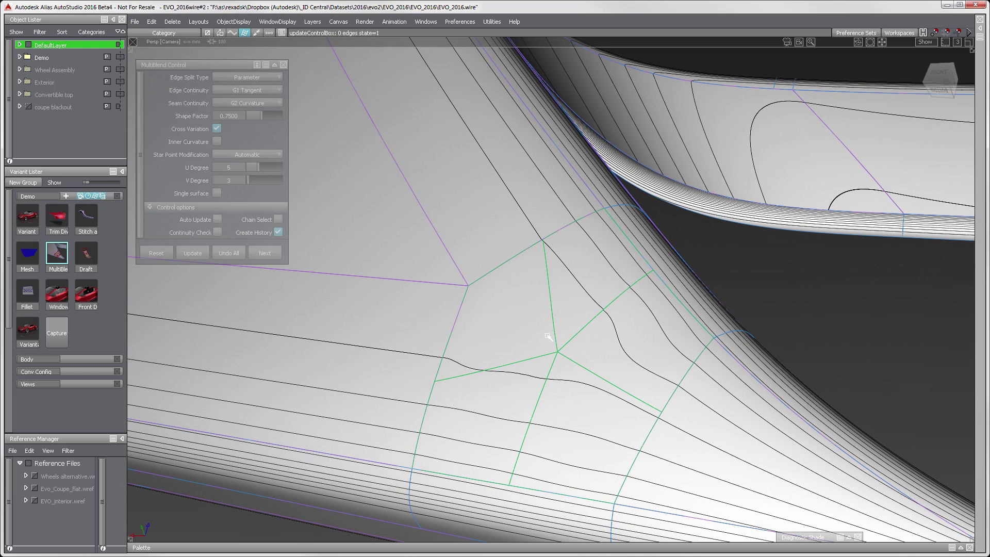
pyautogui.keyDown('ctrl'); pyautogui.keyDown('shift'); pyautogui.moveTo(536, 338); pyautogui.dragTo(503, 338, button='right'); pyautogui.keyUp('shift'); pyautogui.keyUp('ctrl')
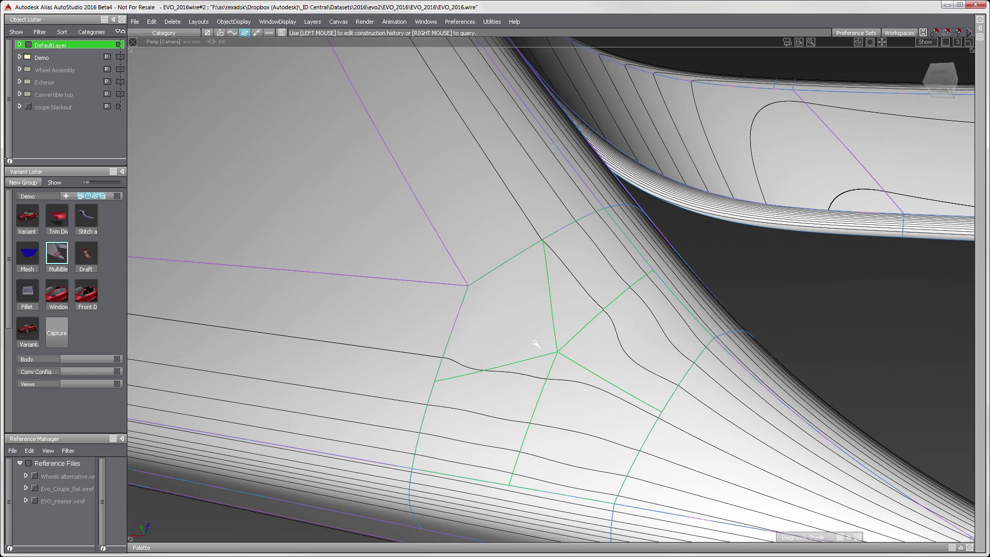
# Set the multiblend's edge continuity to G2 Curvature, toggling one edge's label back to G2
pyautogui.click(536, 345)
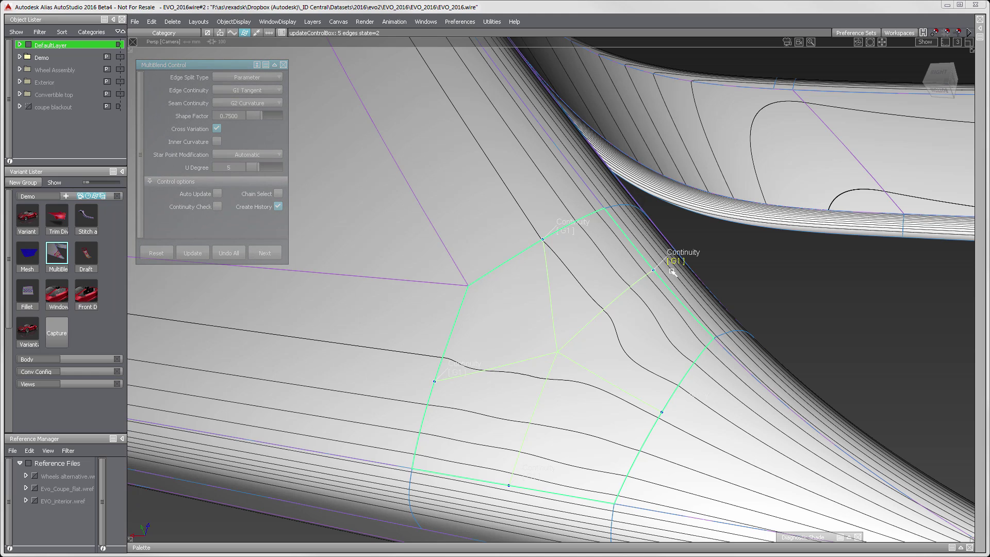
pyautogui.click(266, 91)
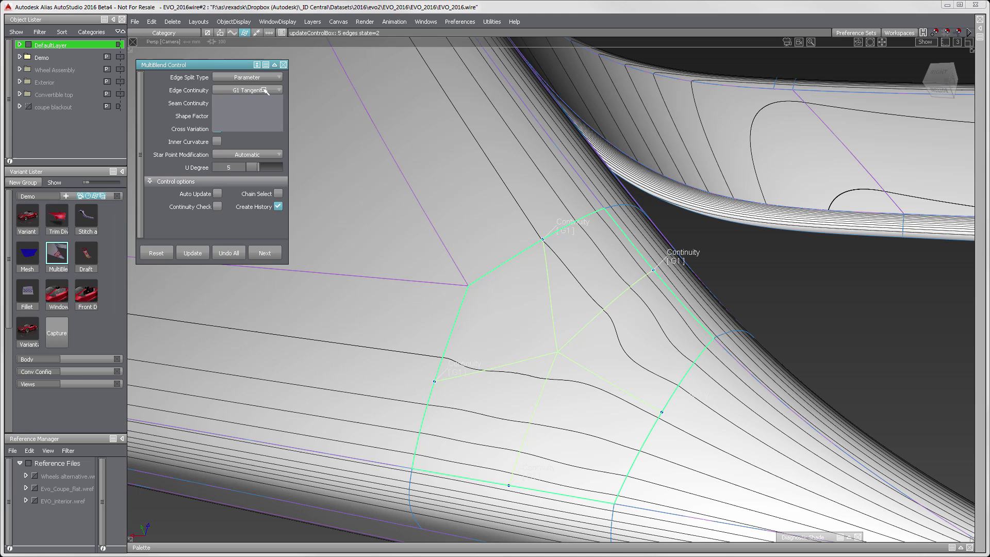
pyautogui.click(262, 126)
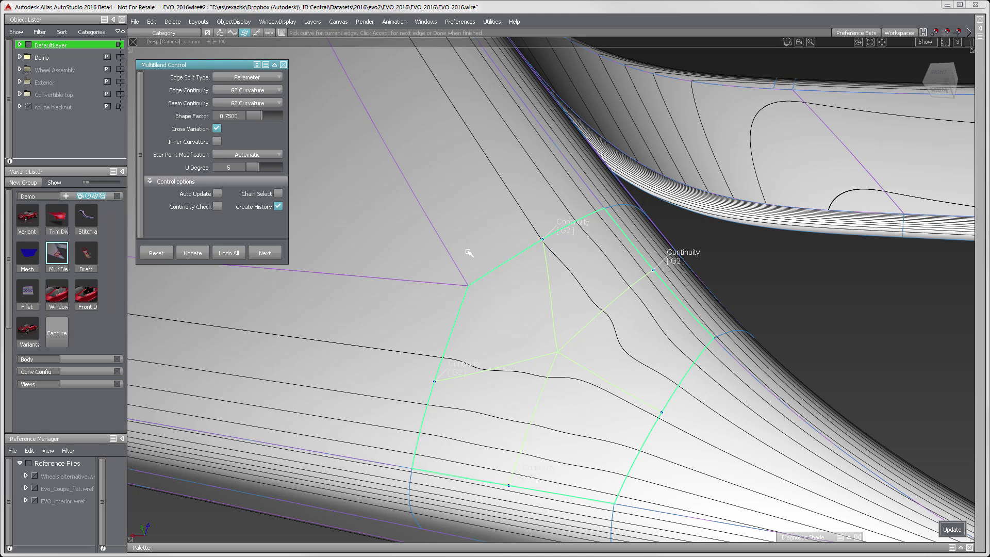
pyautogui.click(675, 262)
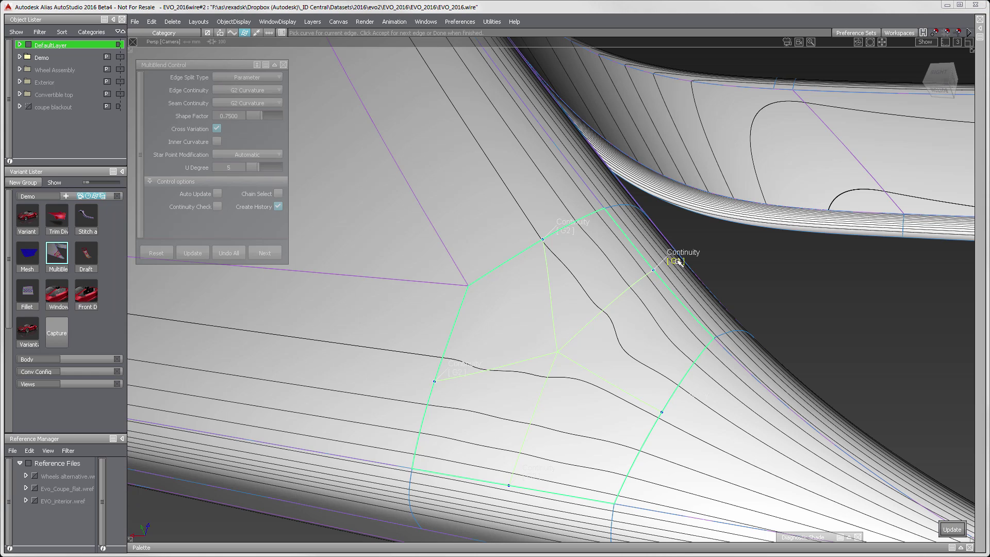
pyautogui.click(676, 262)
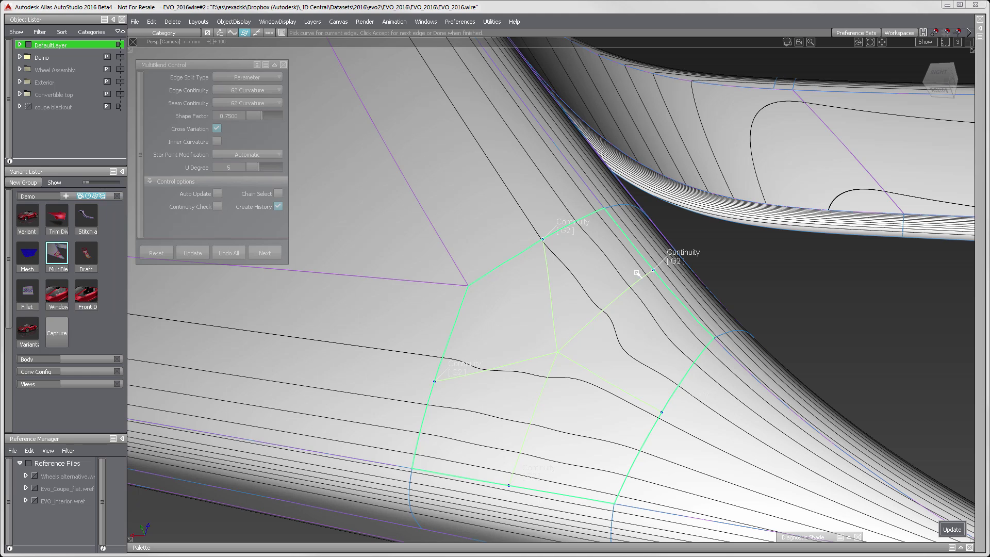
pyautogui.click(264, 77)
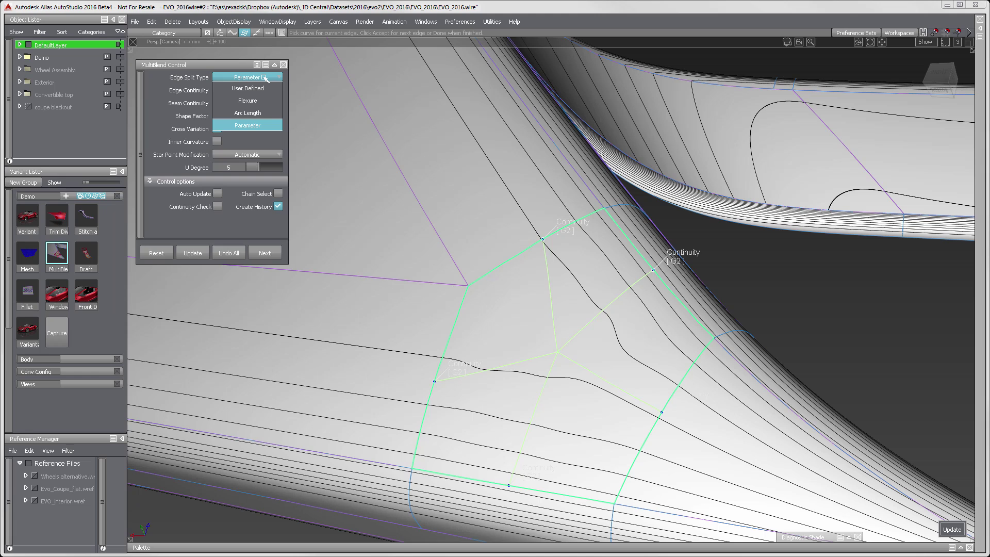
# Use User Defined edge splits, slide the top and left split points, and set shape factor 1
pyautogui.click(263, 89)
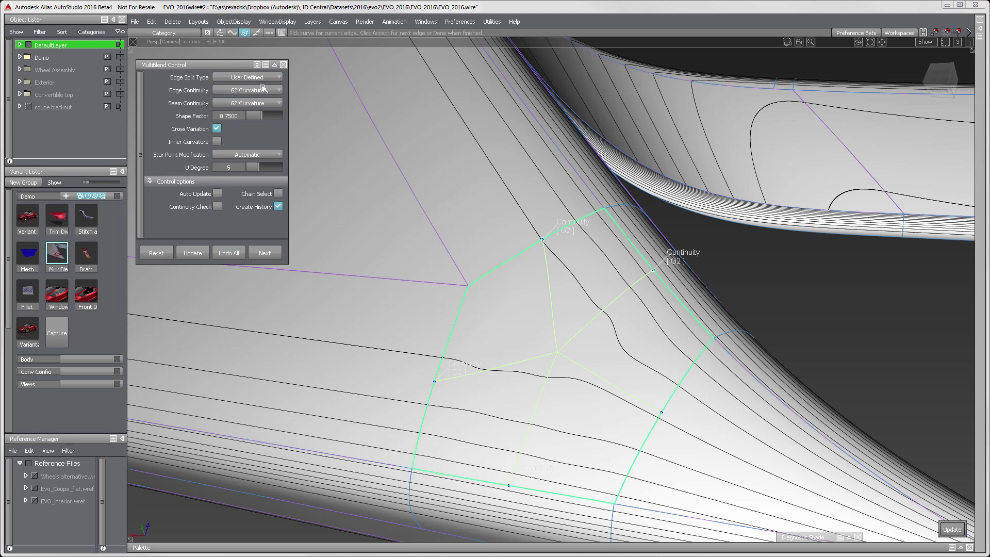
pyautogui.moveTo(541, 241); pyautogui.dragTo(527, 244)
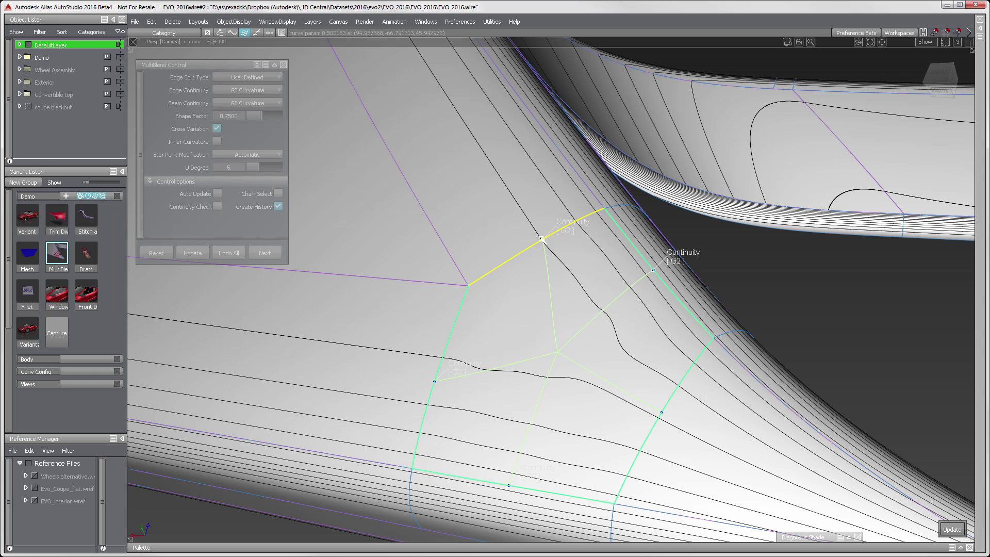
pyautogui.moveTo(434, 380); pyautogui.dragTo(440, 365)
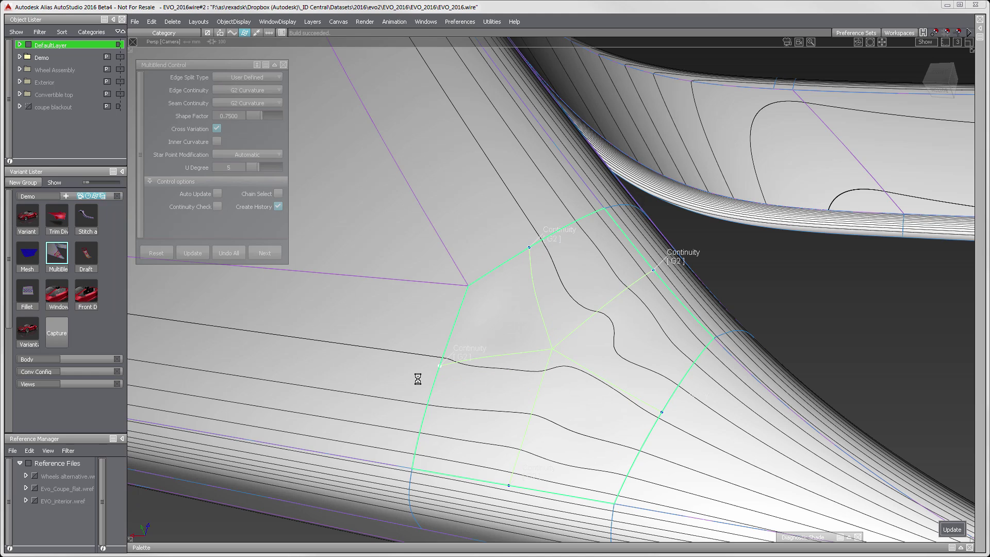
pyautogui.write('1')
pyautogui.press('Return')
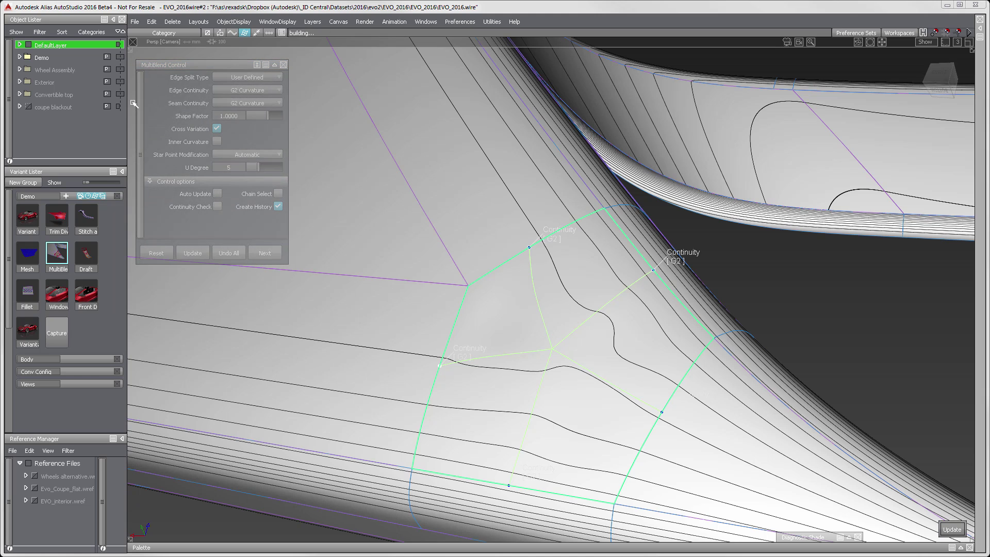
# Try Flexure then Arc Length edge split types, ending on Parameter
pyautogui.click(247, 78)
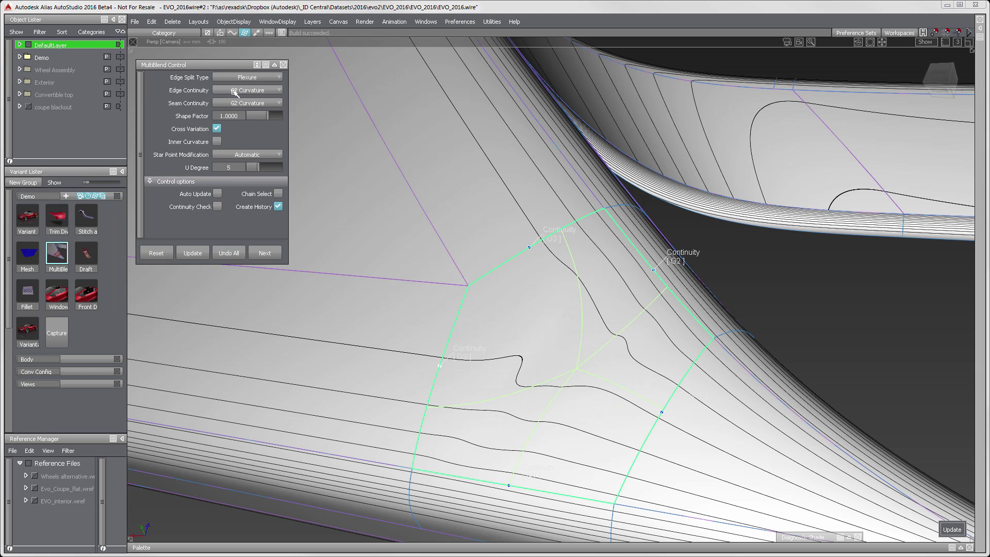
pyautogui.click(247, 77)
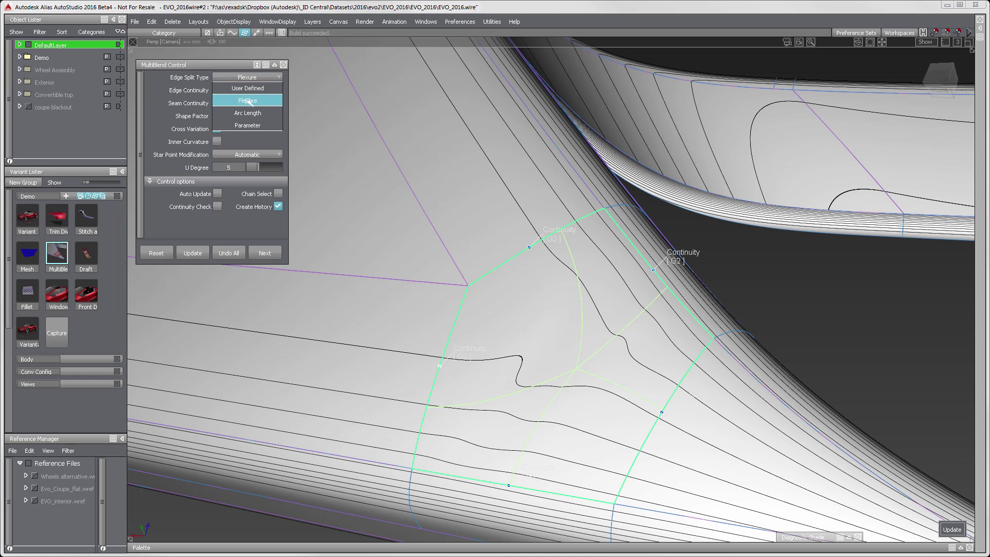
pyautogui.click(247, 104)
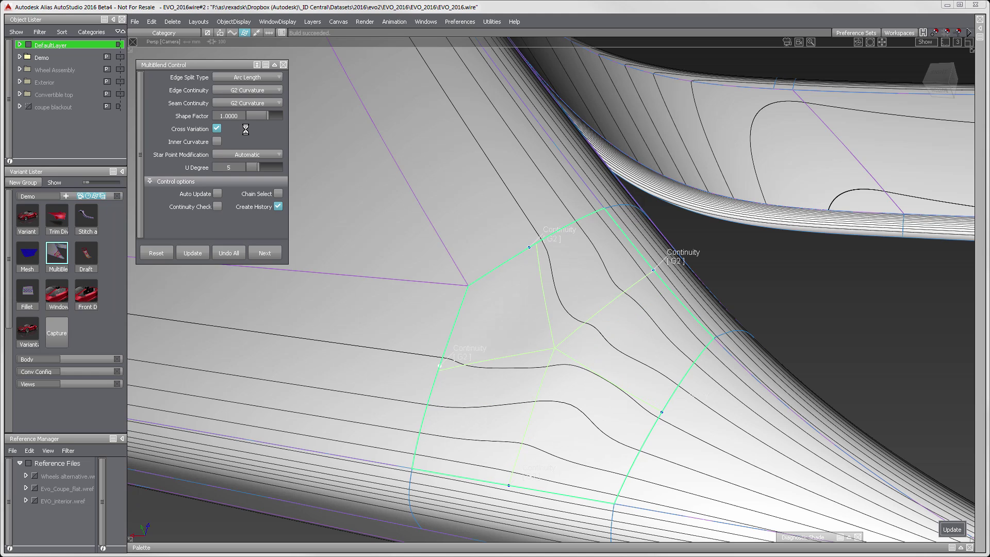
pyautogui.click(250, 77)
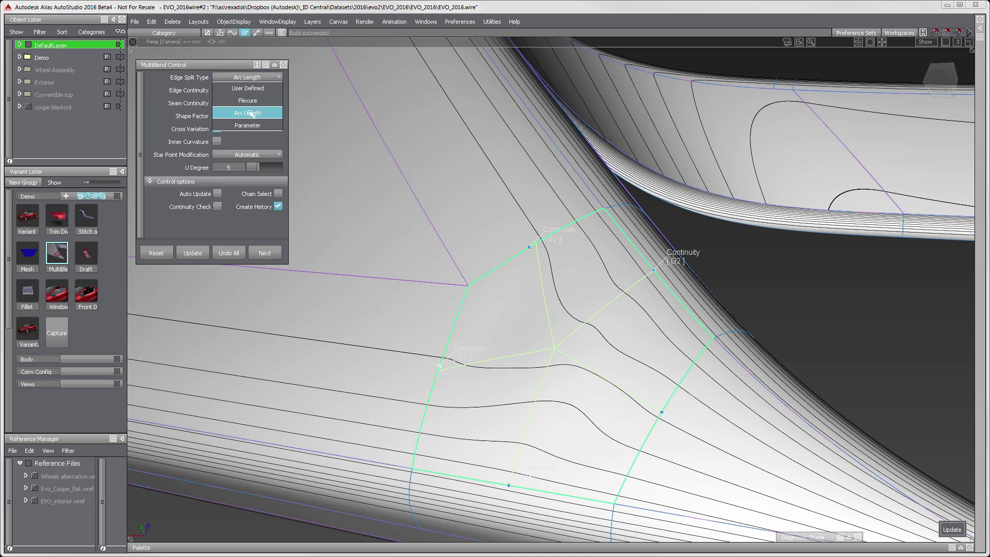
pyautogui.click(252, 119)
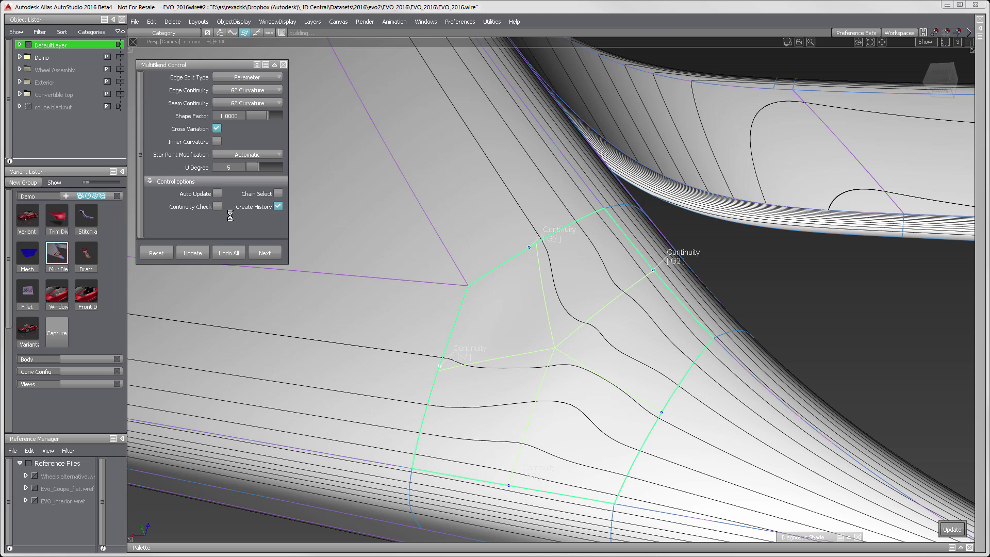
# Set Star Point Modification to Planar and drag the star point to reshape the blend
pyautogui.click(259, 155)
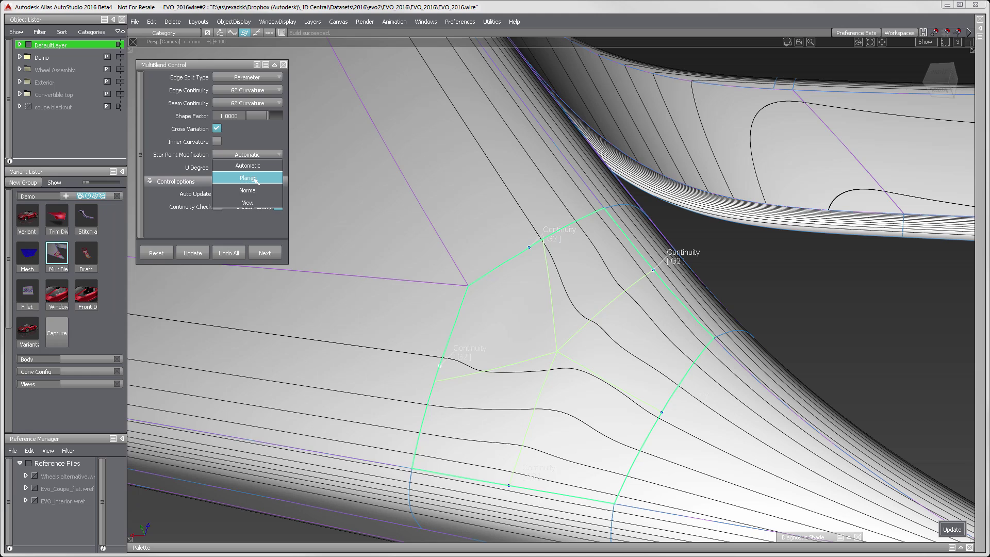
pyautogui.click(256, 179)
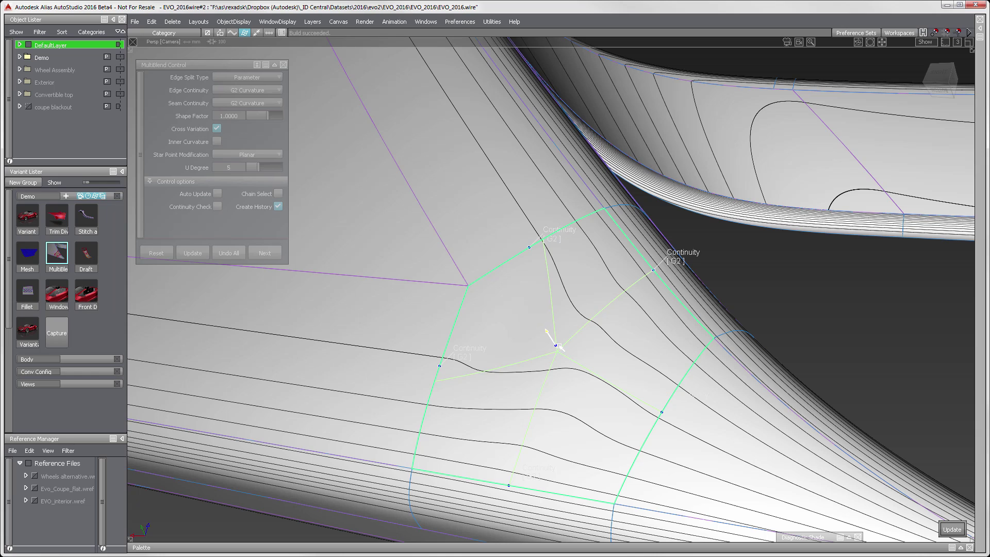
pyautogui.moveTo(556, 341); pyautogui.dragTo(567, 343)
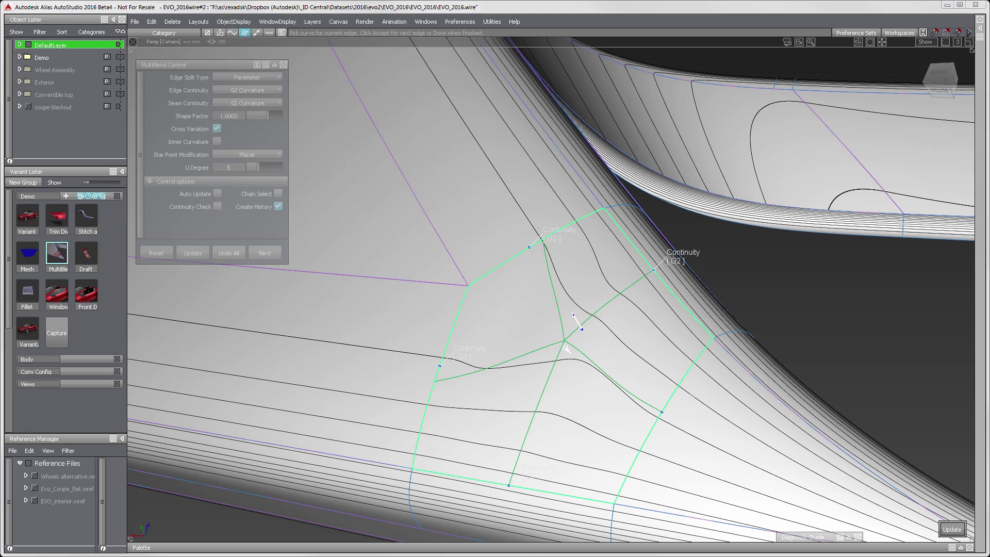
pyautogui.click(566, 349)
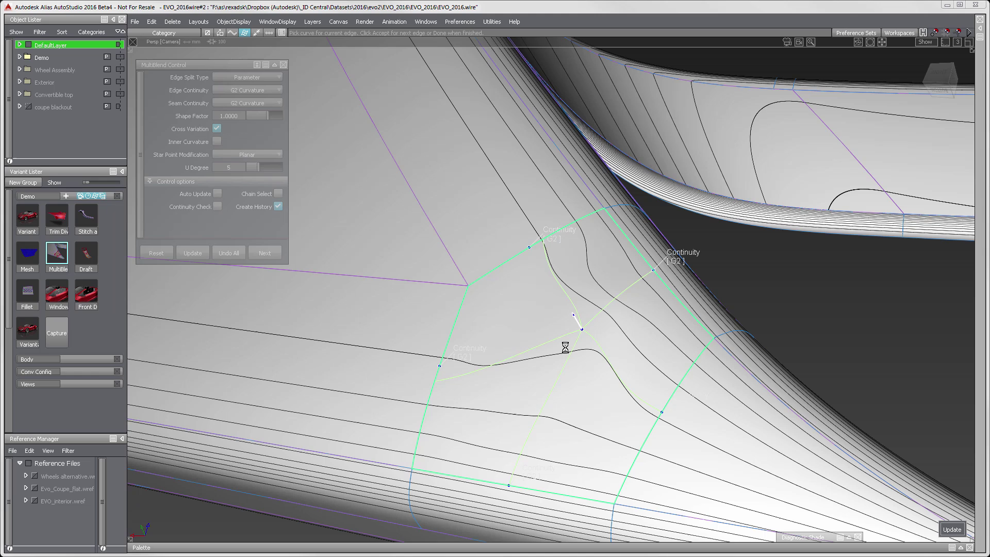
# Switch star point mode to Normal, then flip the normal and set its length to raise a bulge
pyautogui.click(243, 154)
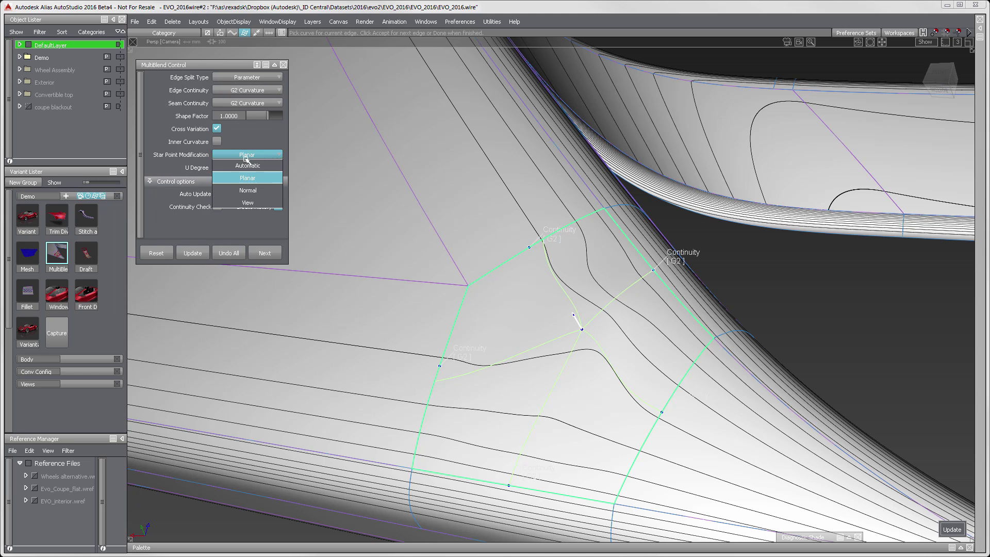
pyautogui.click(253, 188)
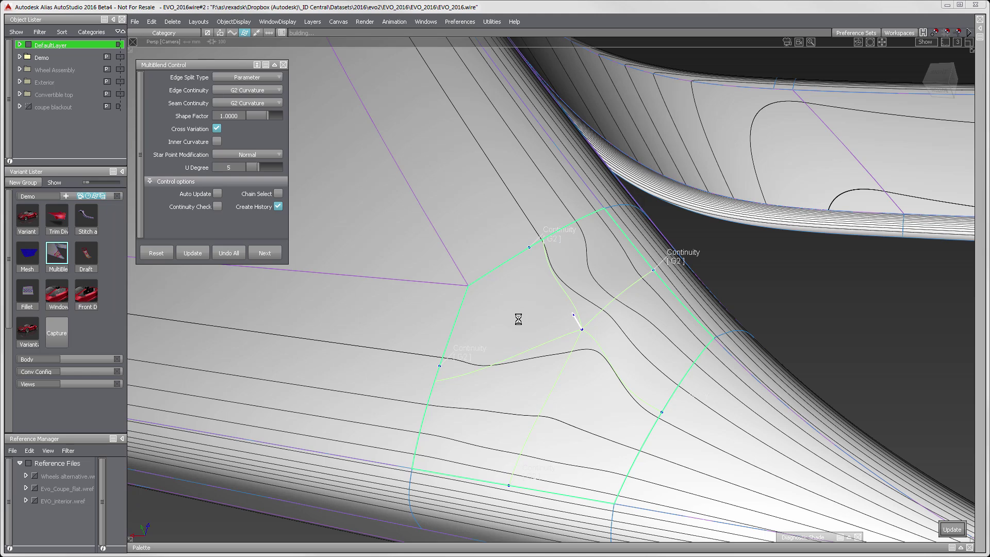
pyautogui.click(579, 332)
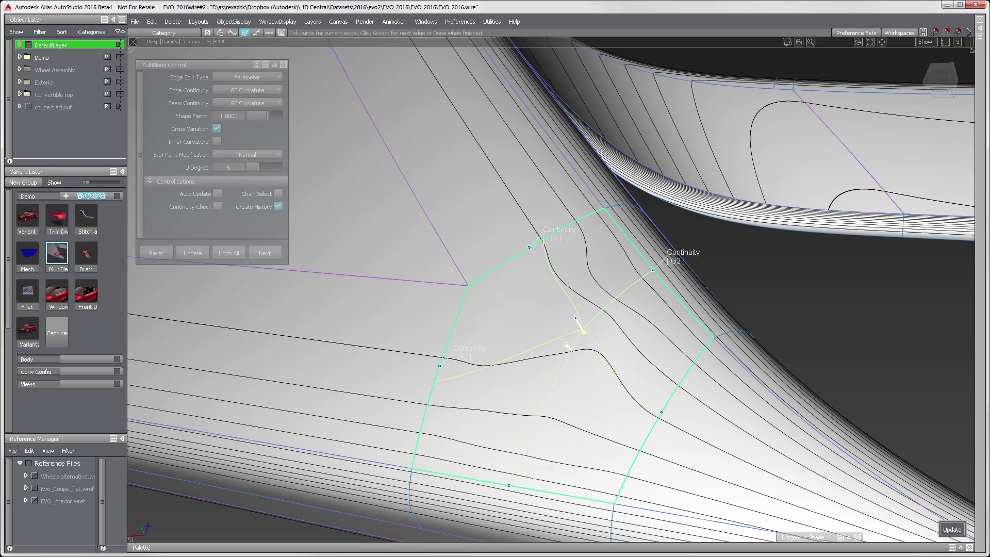
pyautogui.click(571, 376)
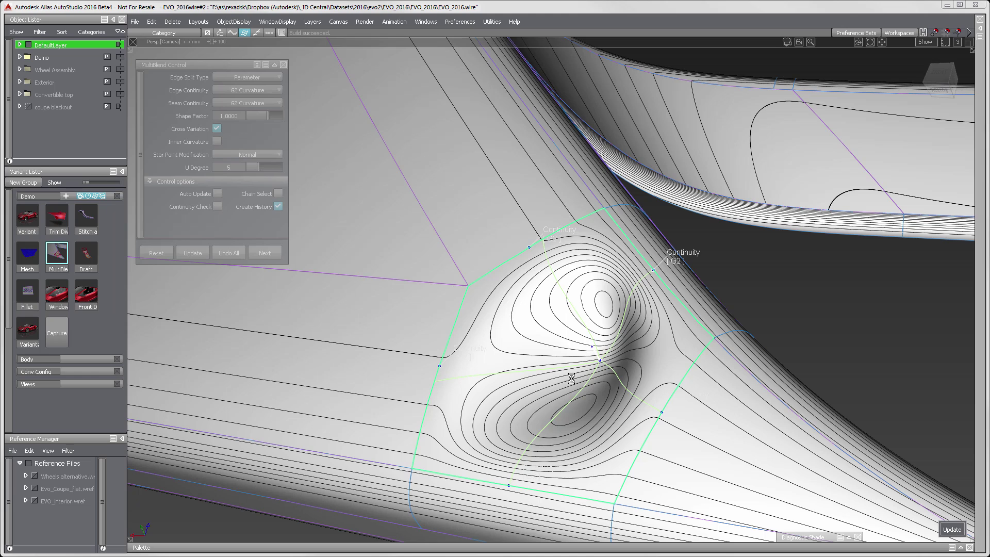
# Rebuild the blend with Star Point Modification set to View, then return it to Automatic
pyautogui.click(255, 154)
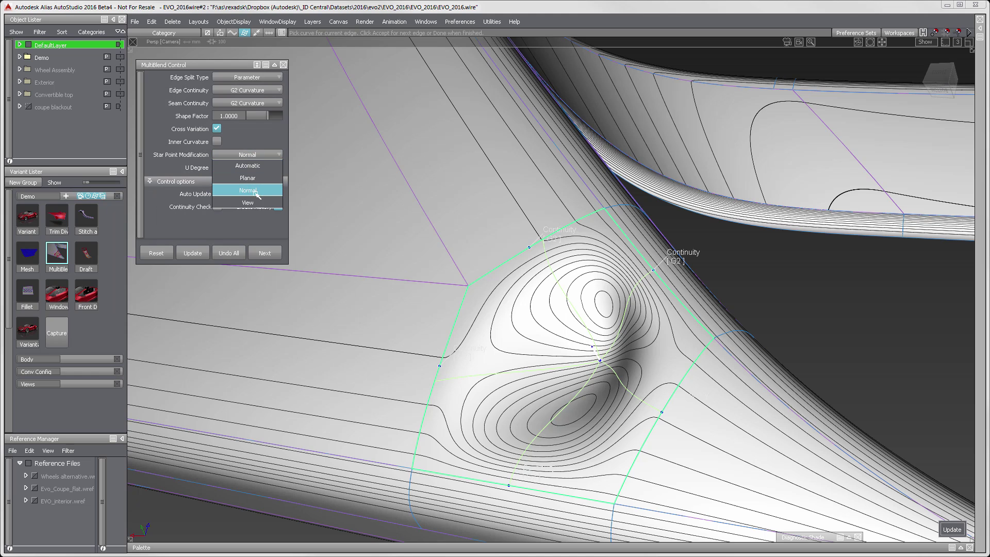
pyautogui.click(257, 203)
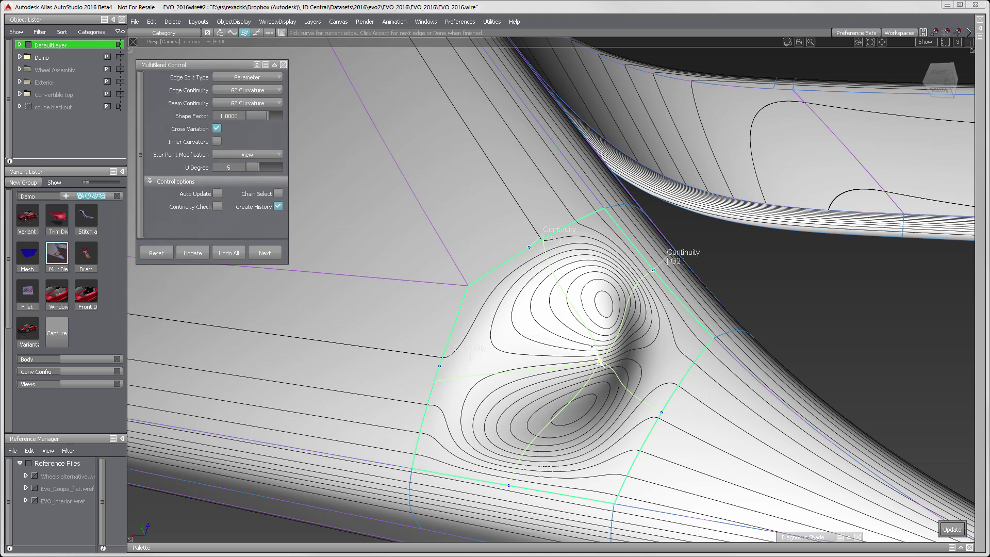
pyautogui.click(559, 332)
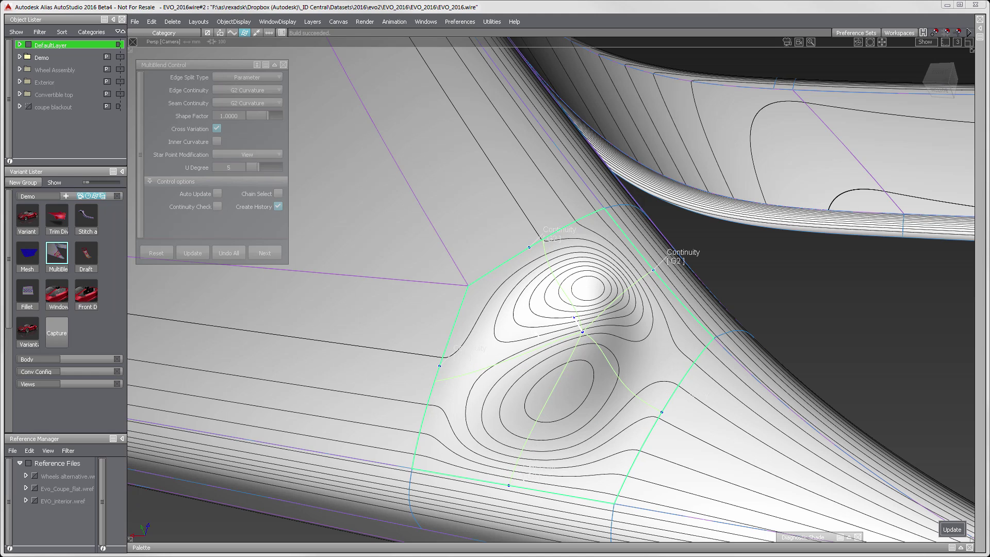
pyautogui.click(275, 154)
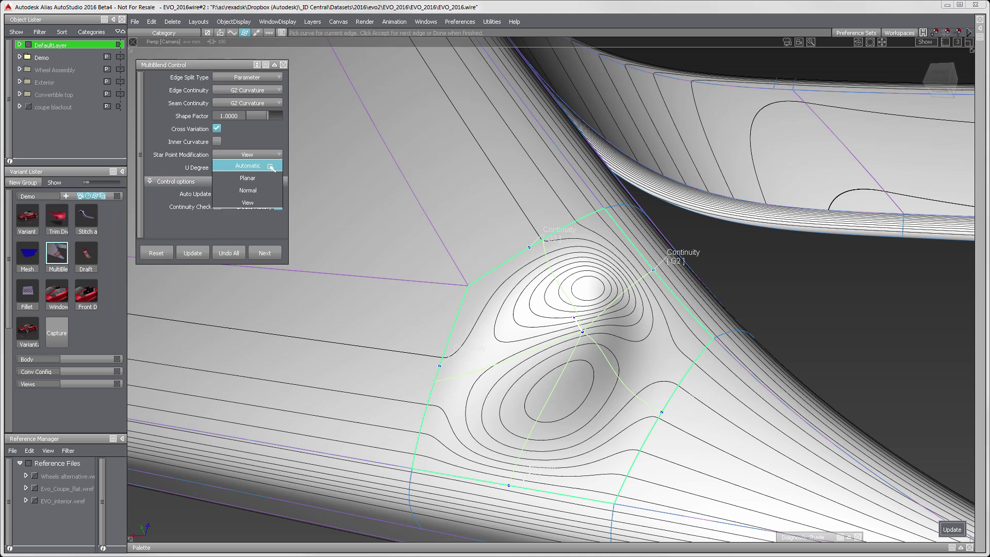
pyautogui.click(271, 166)
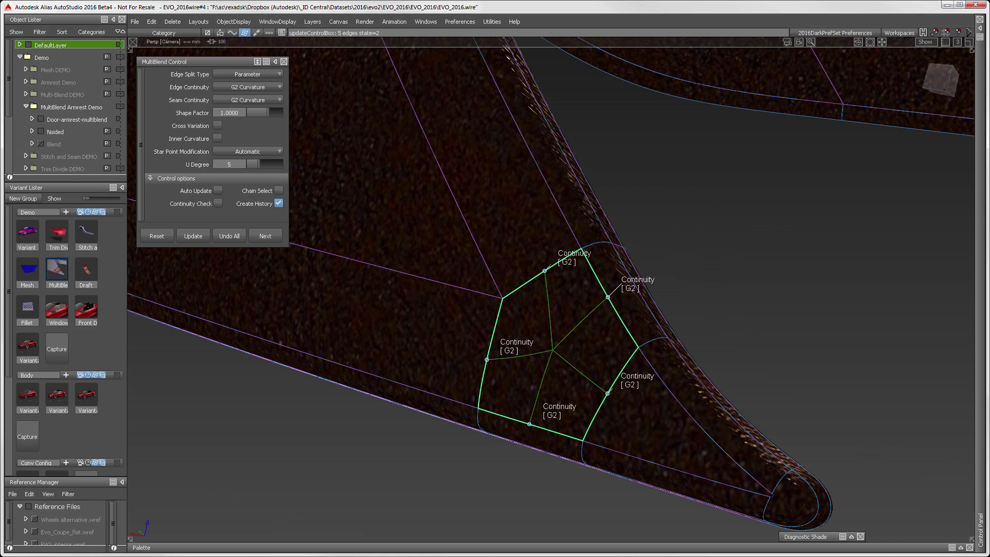
# Orbit and zoom in on the armrest's five-sided G2 blend patch
pyautogui.keyDown('alt'); pyautogui.keyDown('shift'); pyautogui.moveTo(444, 383); pyautogui.dragTo(475, 382); pyautogui.keyUp('shift'); pyautogui.keyUp('alt')
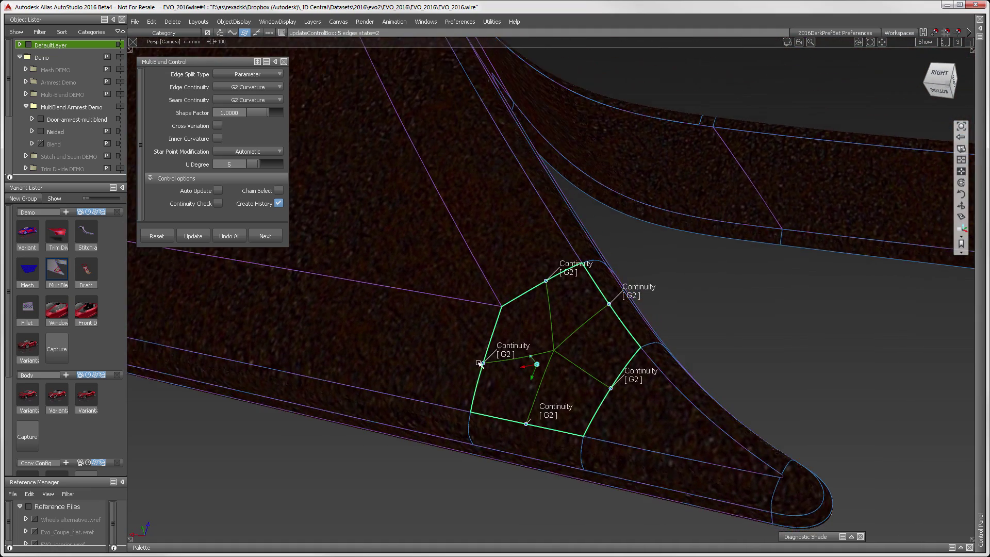
pyautogui.keyDown('alt'); pyautogui.keyDown('shift'); pyautogui.moveTo(475, 382); pyautogui.dragTo(453, 355, button='right'); pyautogui.keyUp('shift'); pyautogui.keyUp('alt')
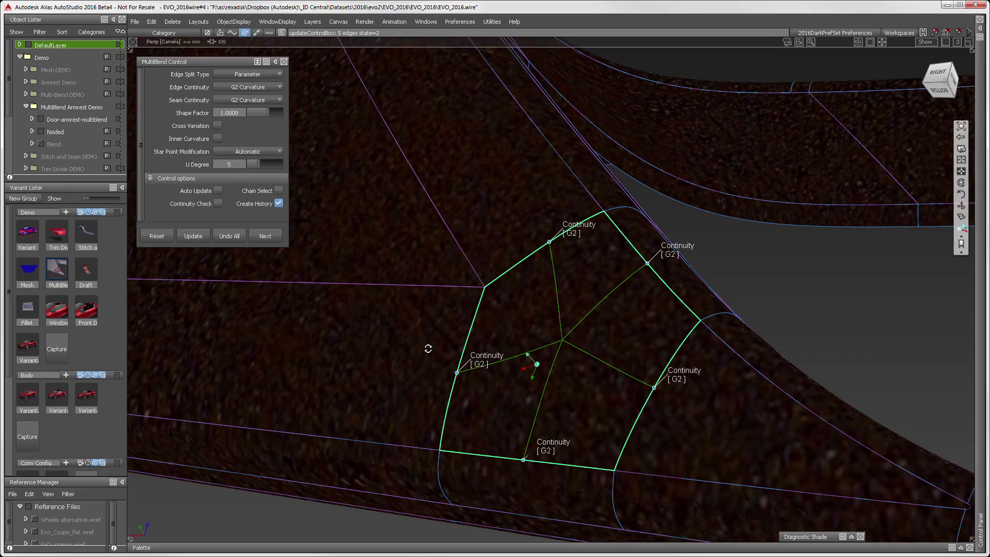